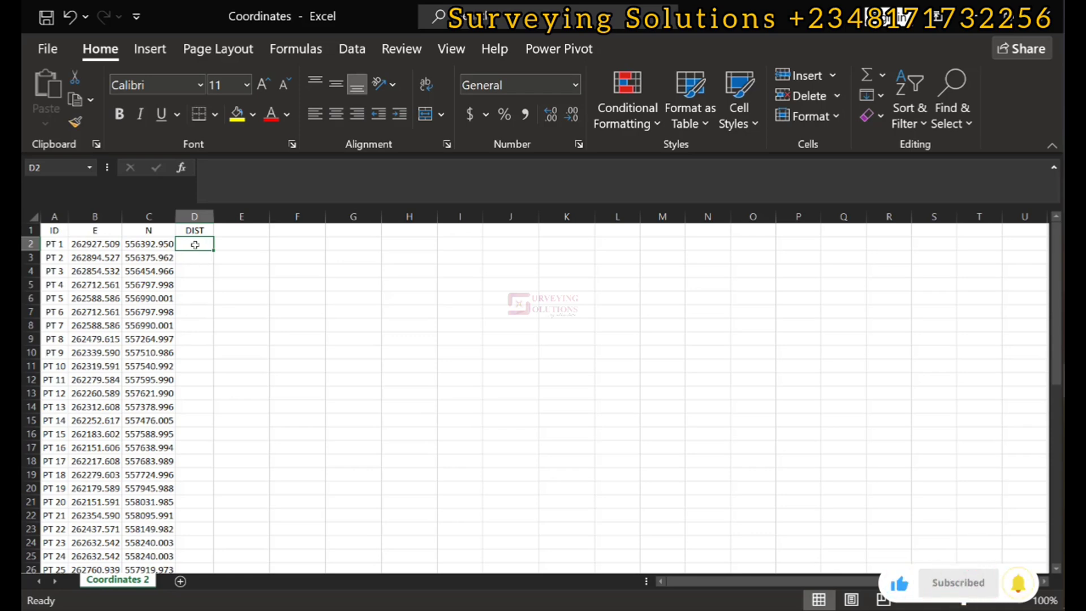
Enter 0 in D2, format it as Number with 2 decimals, and fill it down to D3.
text(0)
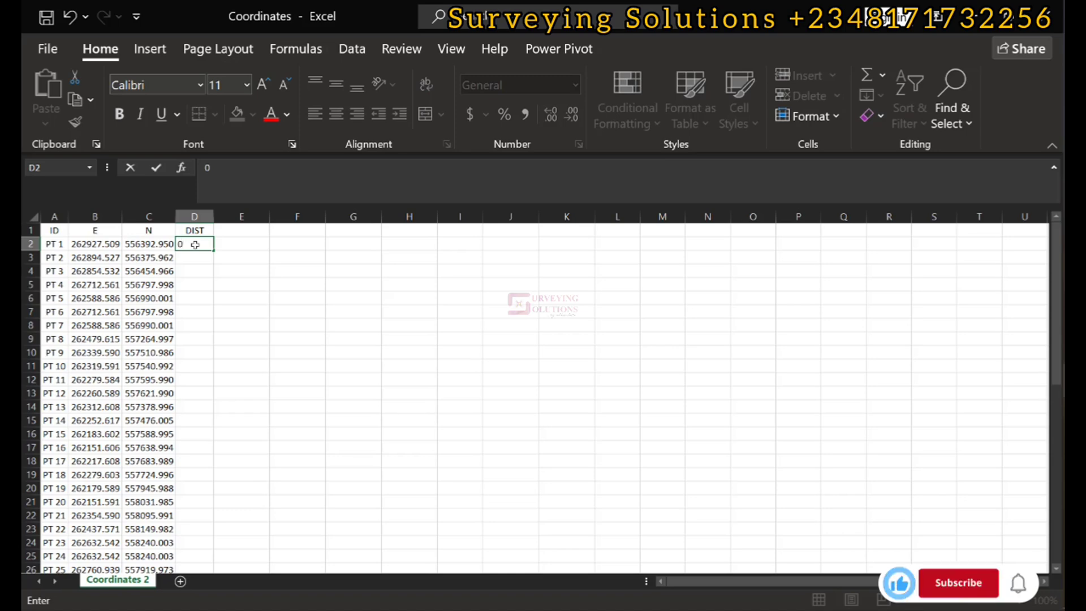
key(Return)
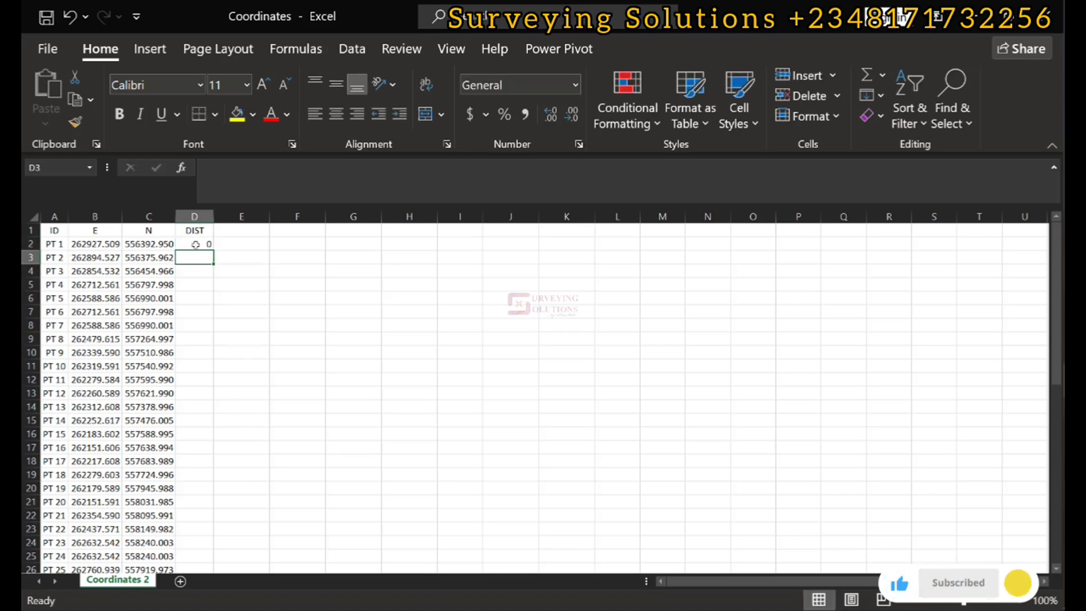
click(195, 245)
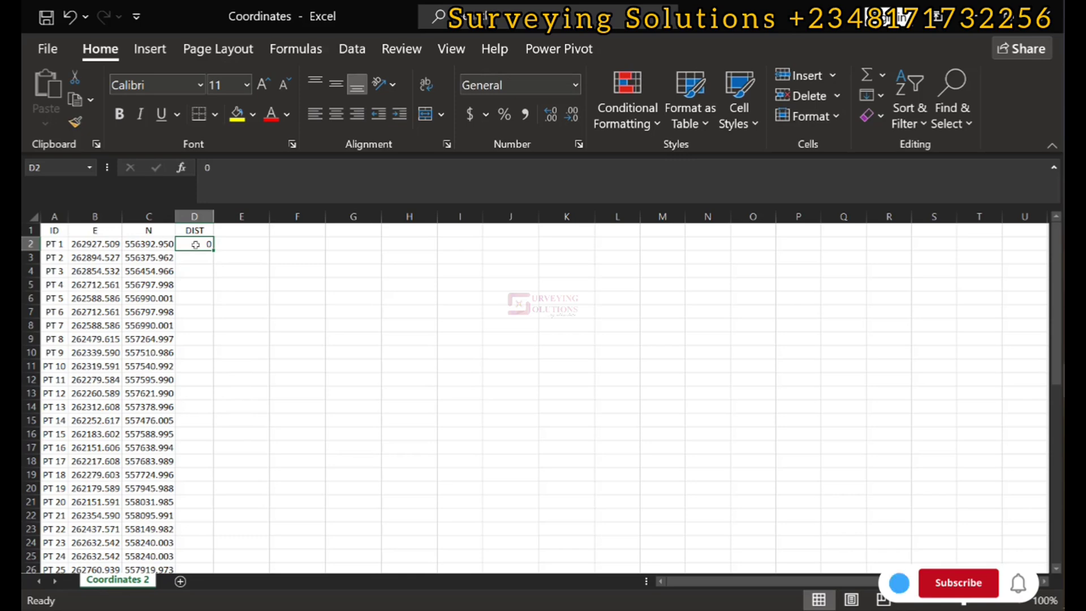
right_click(196, 247)
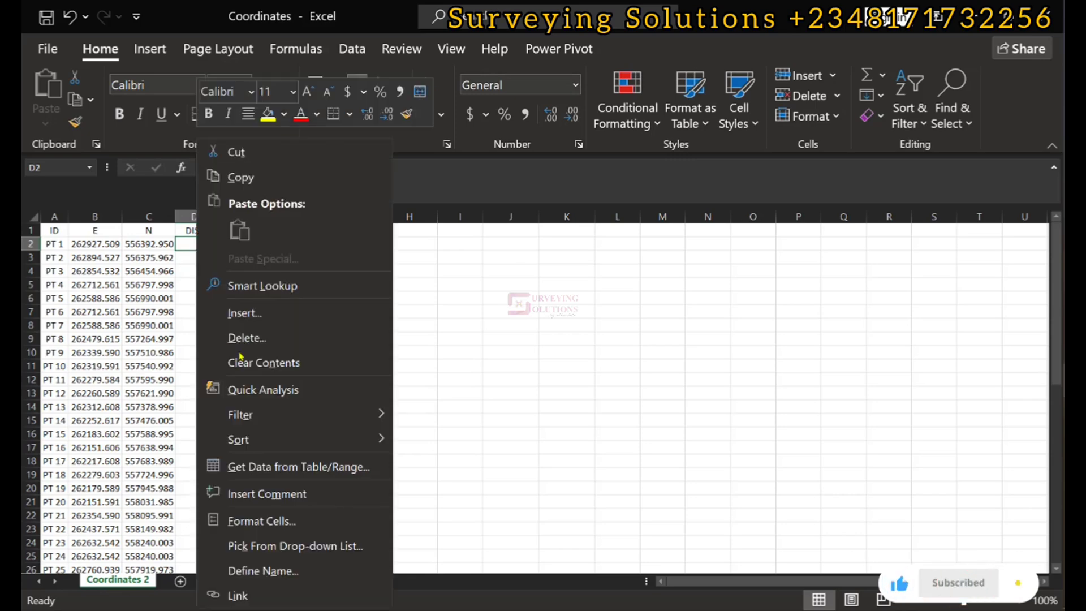
click(267, 521)
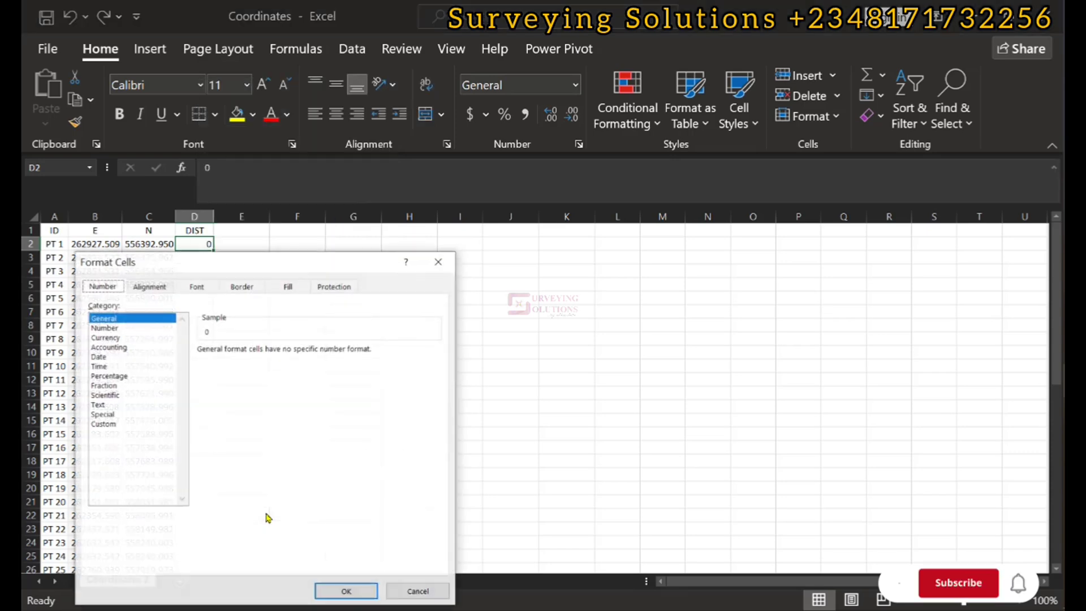
click(105, 328)
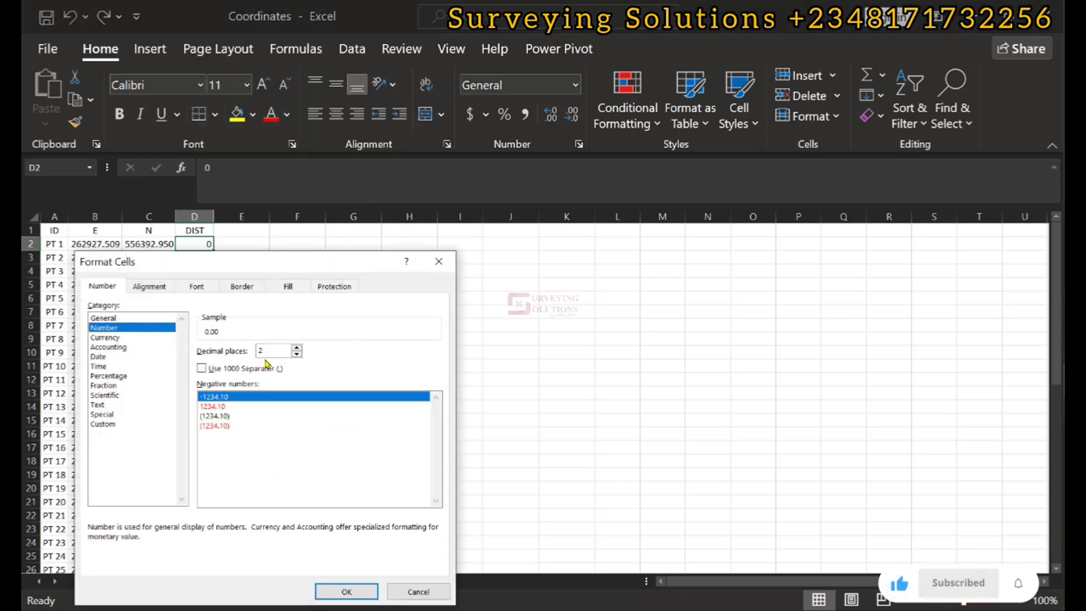
click(322, 593)
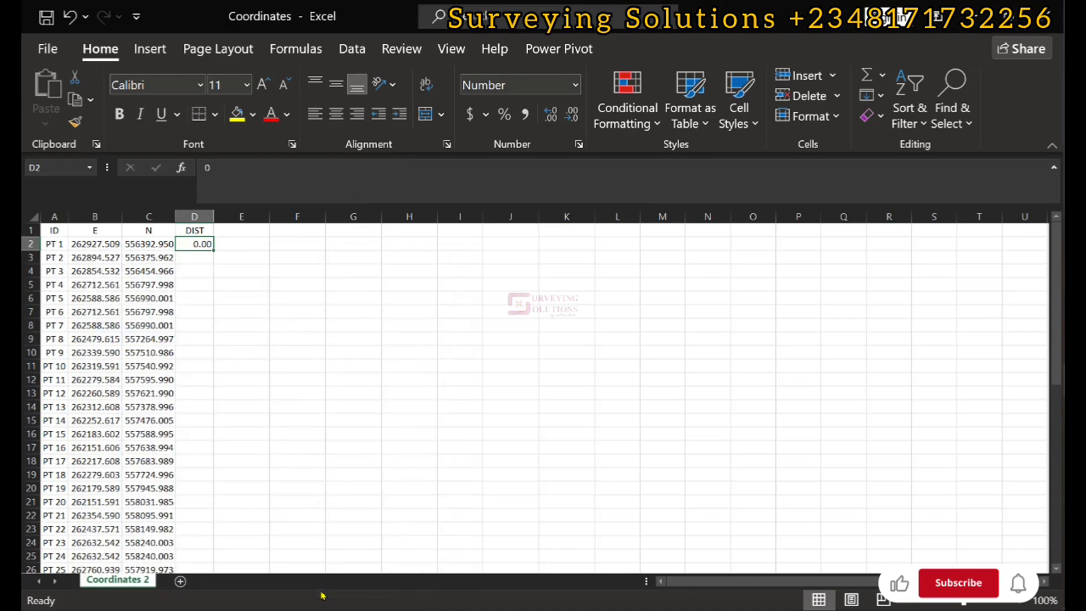
drag(213, 251, 211, 264)
click(197, 258)
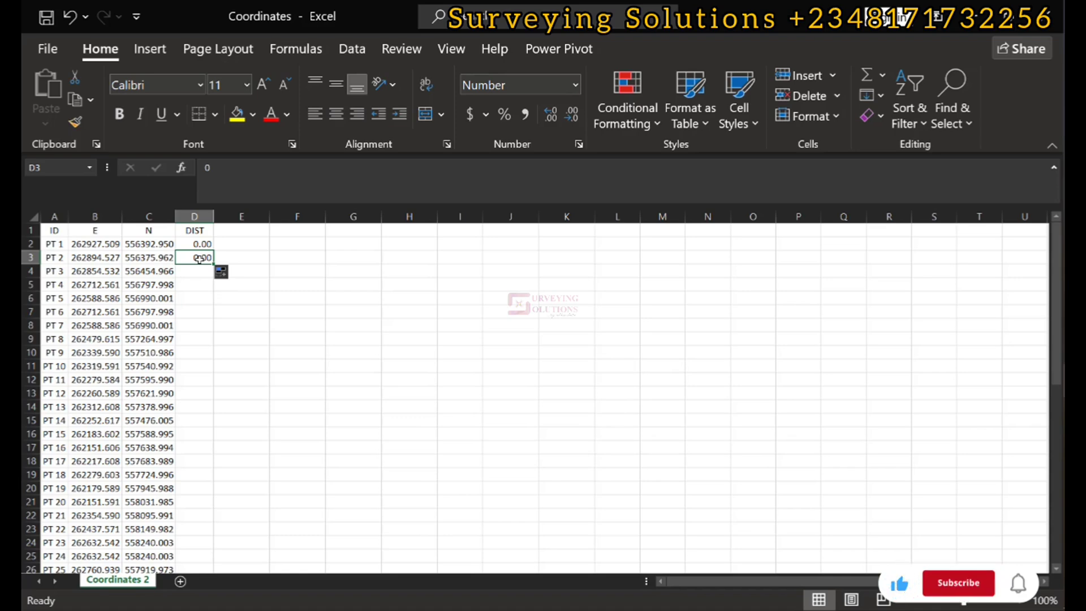
Begin D3's formula as =SQRT(( using the SQRT autocomplete suggestion.
text(=)
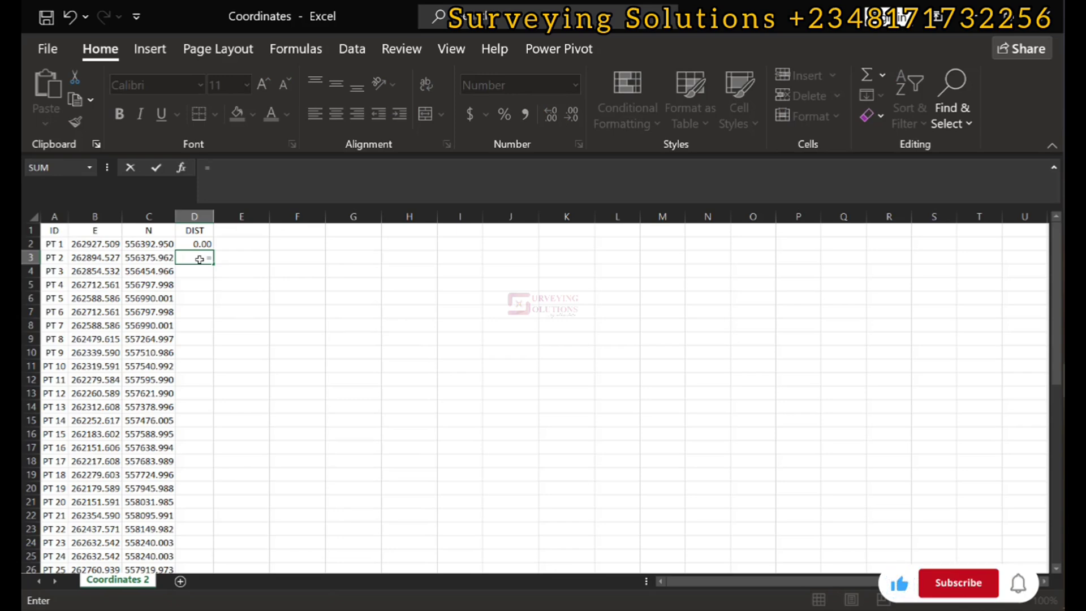
text(sq)
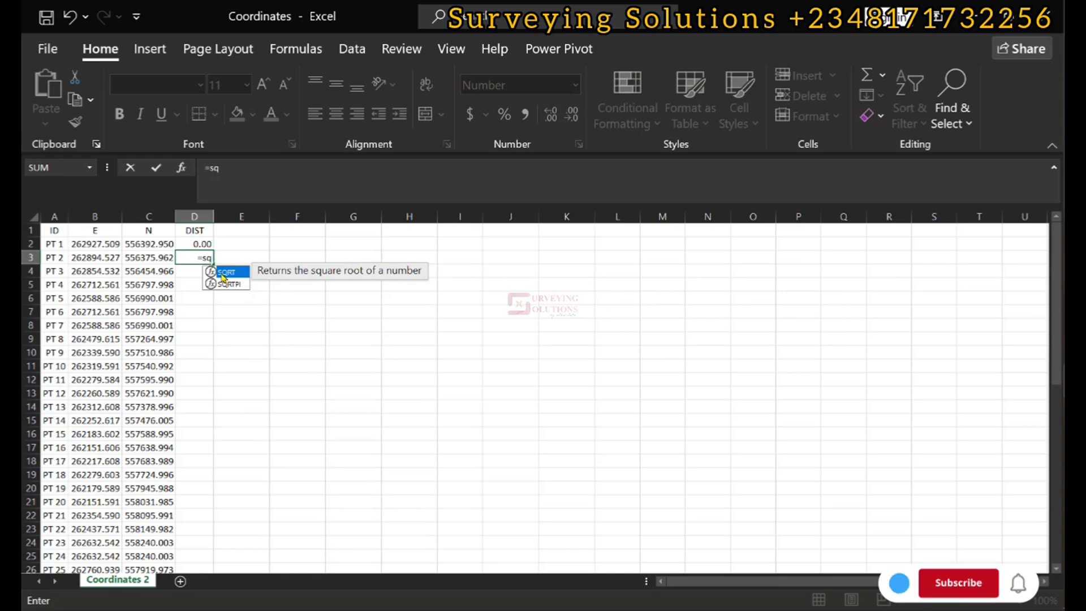
double_click(224, 273)
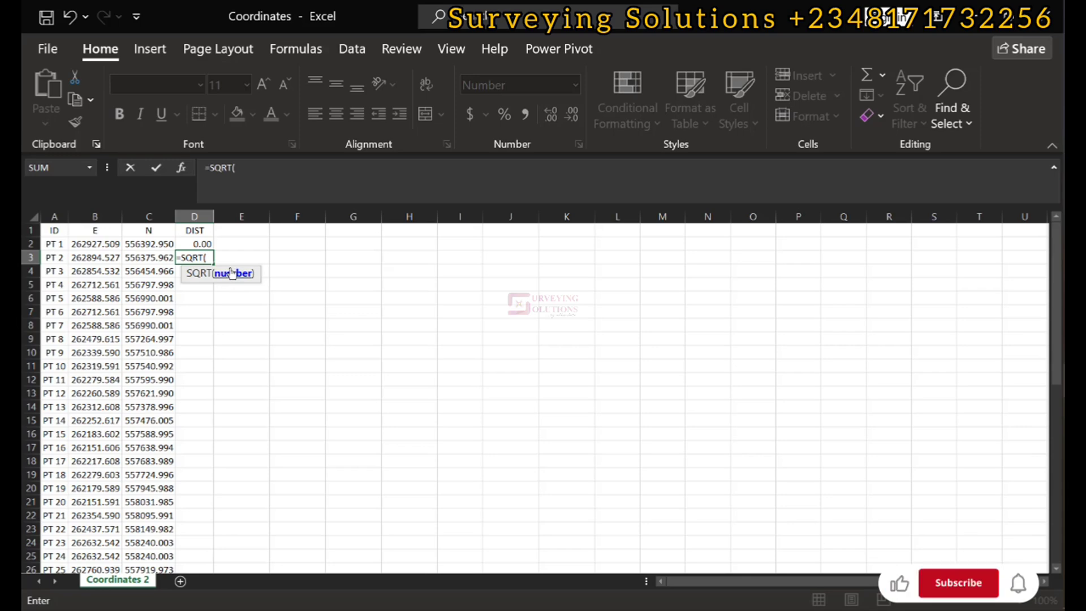
text(()
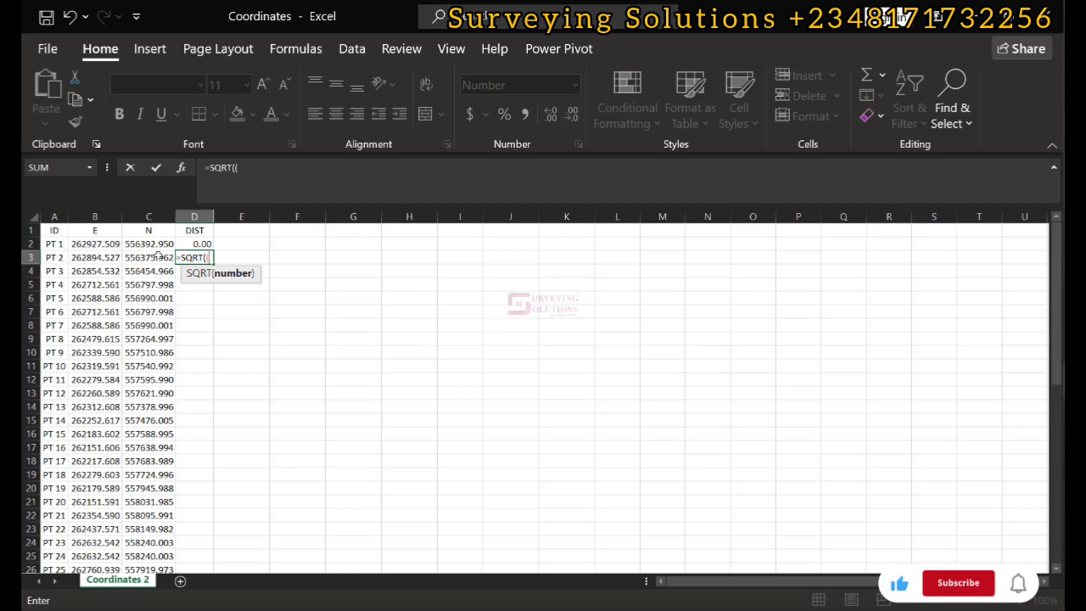
Add the easting term (B3-B2)^2 and the northing difference C3-C2 to D3's formula.
click(89, 258)
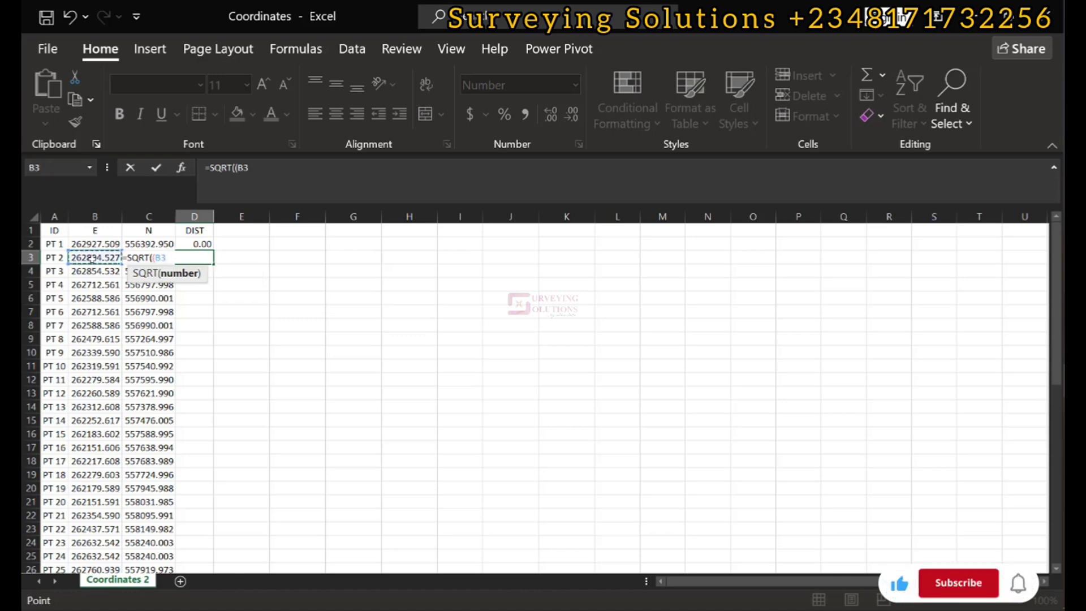
text(-)
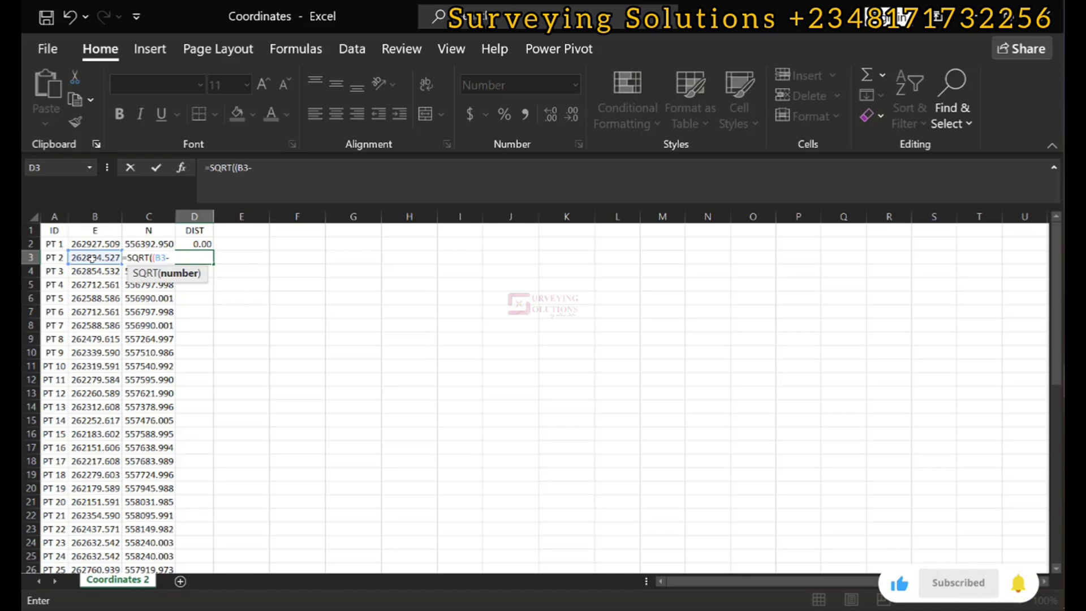
click(91, 244)
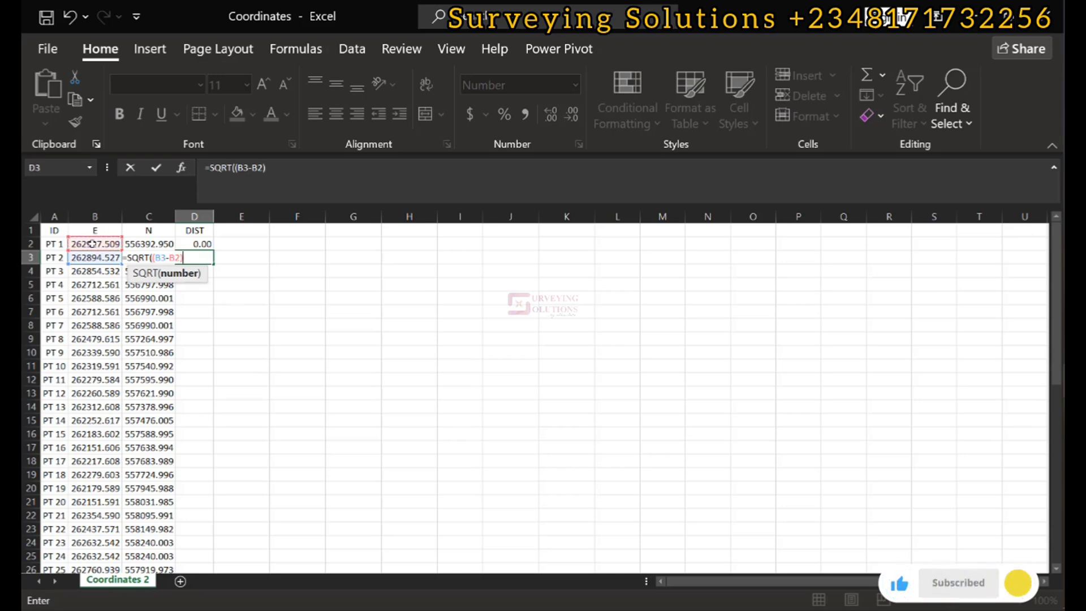
text(2)
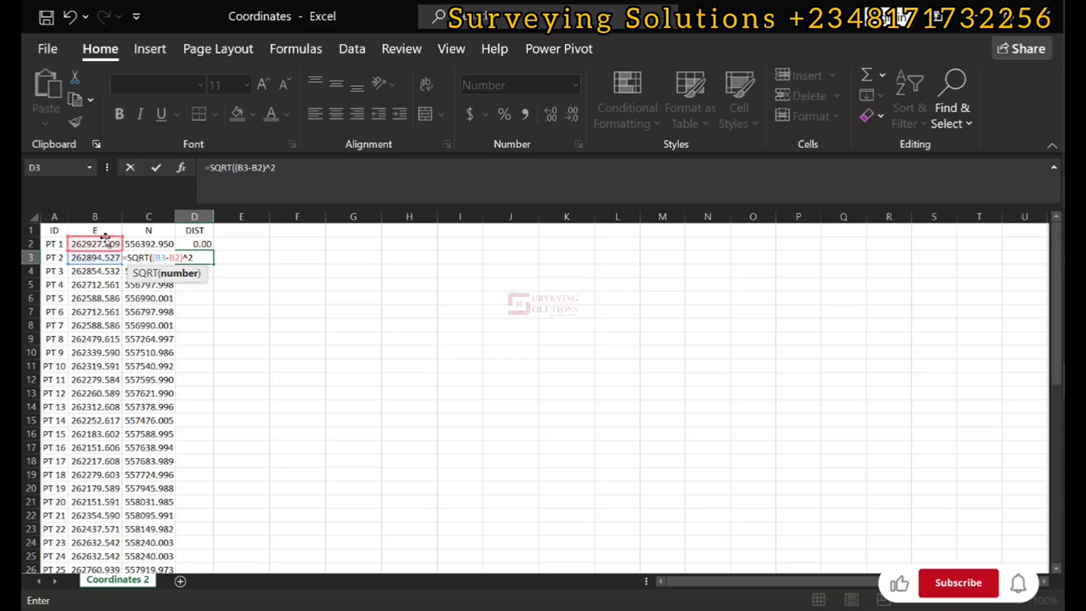
text(+()
text(C3)
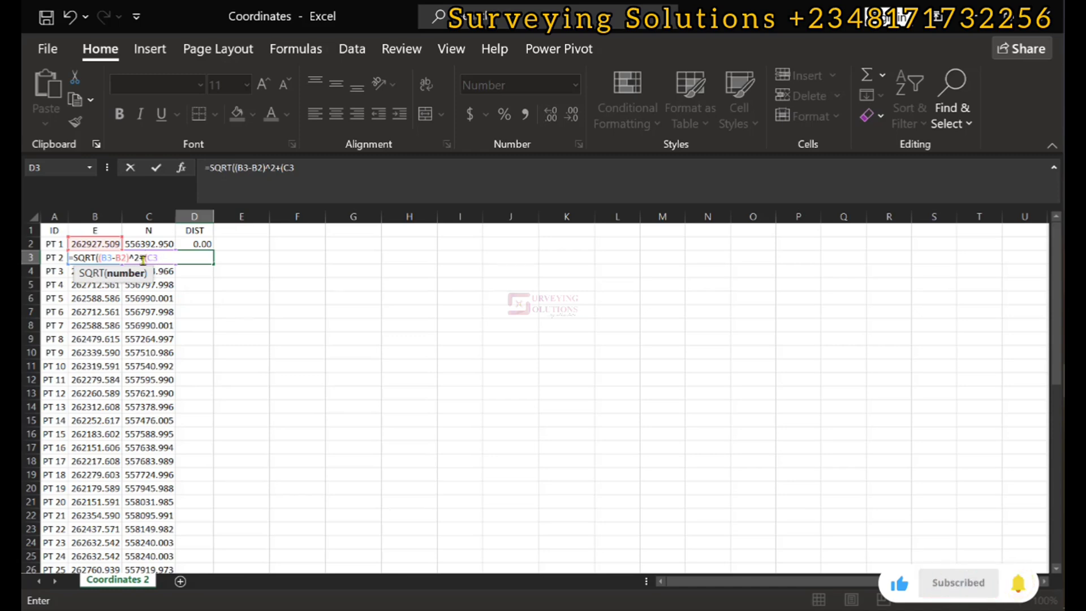
text(-)
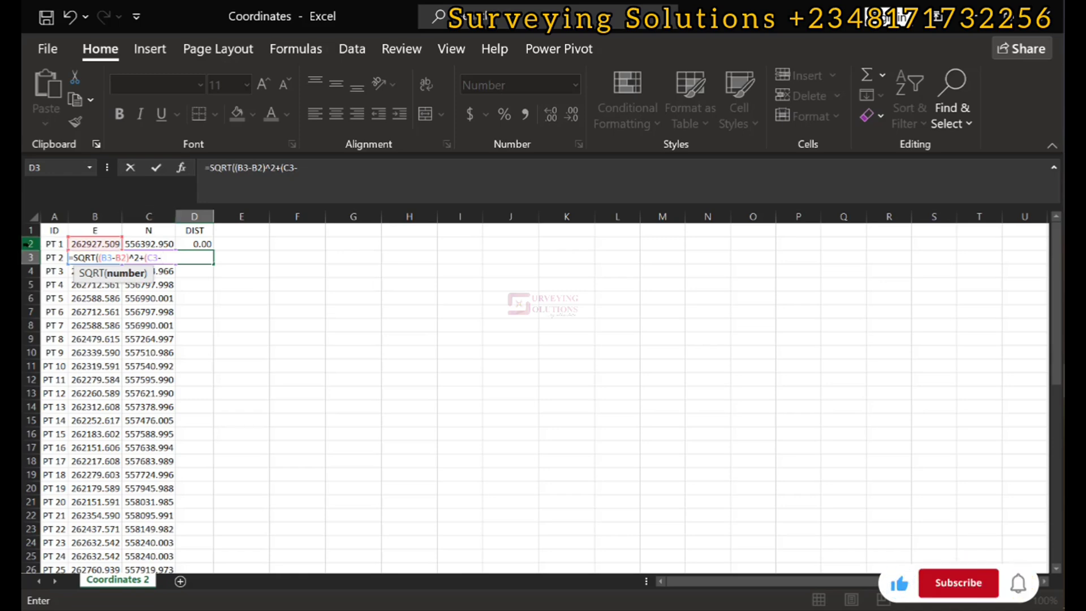
click(153, 245)
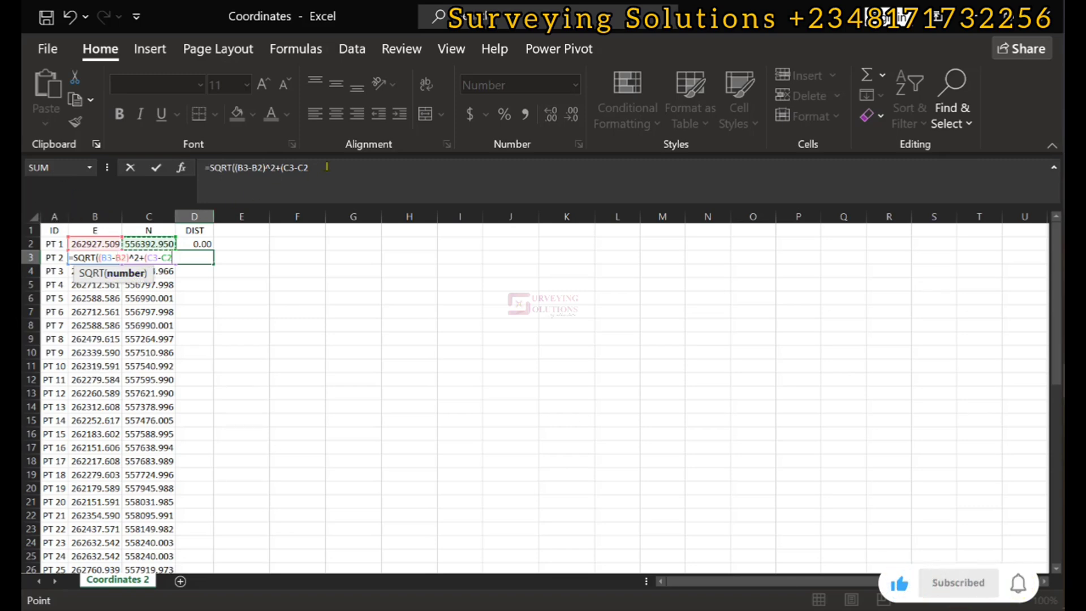
Close the formula so it reads =SQRT((B3-B2)^2+(C3-C2)^2).
text())
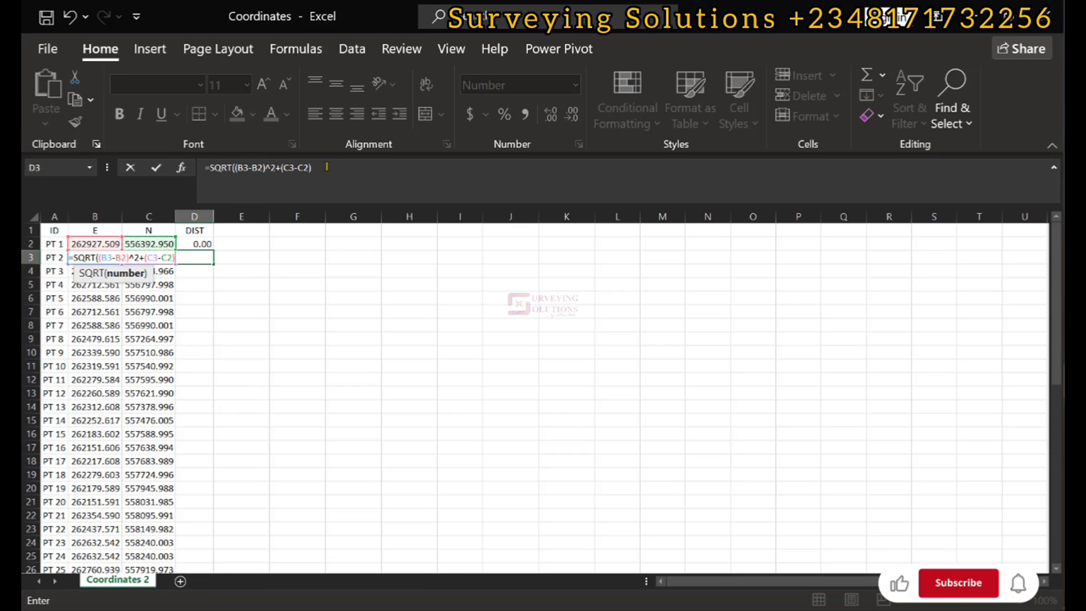
text(^2)
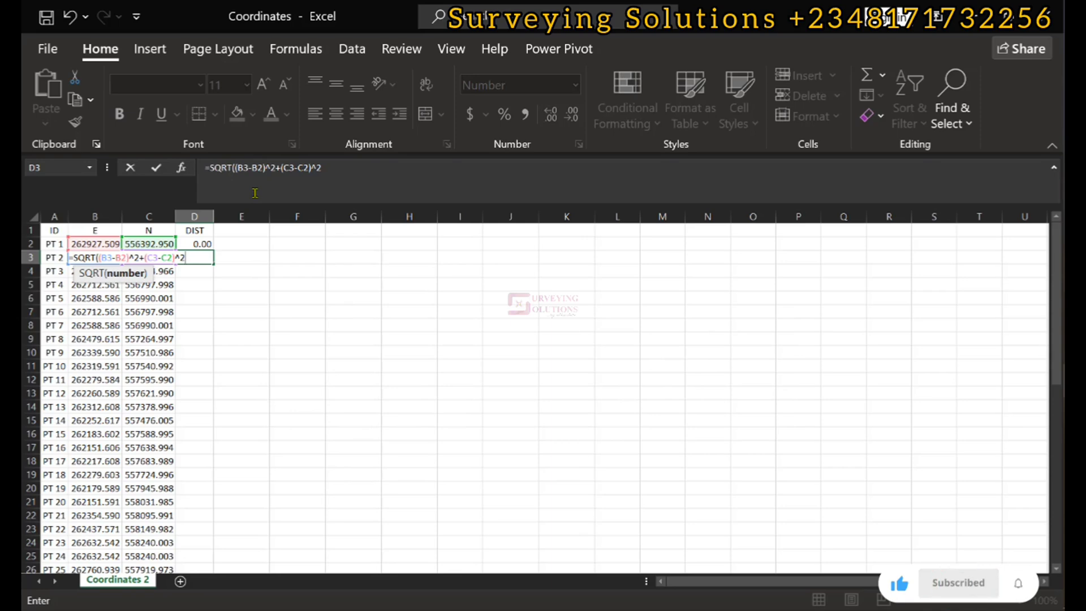
text())
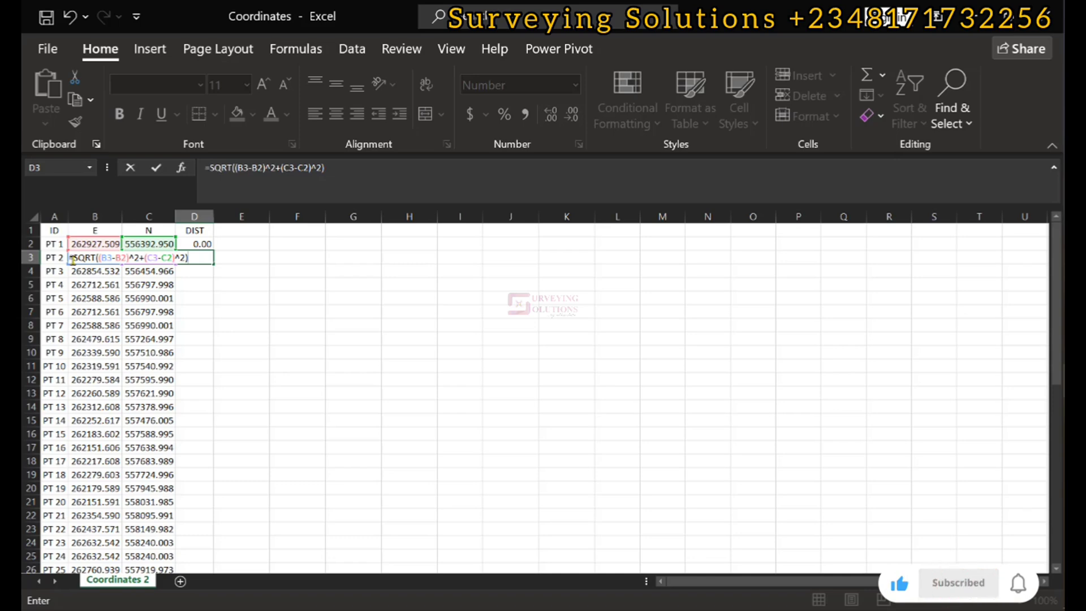
Commit D3's formula, giving a PT 1 to PT 2 distance of 37.10.
key(Return)
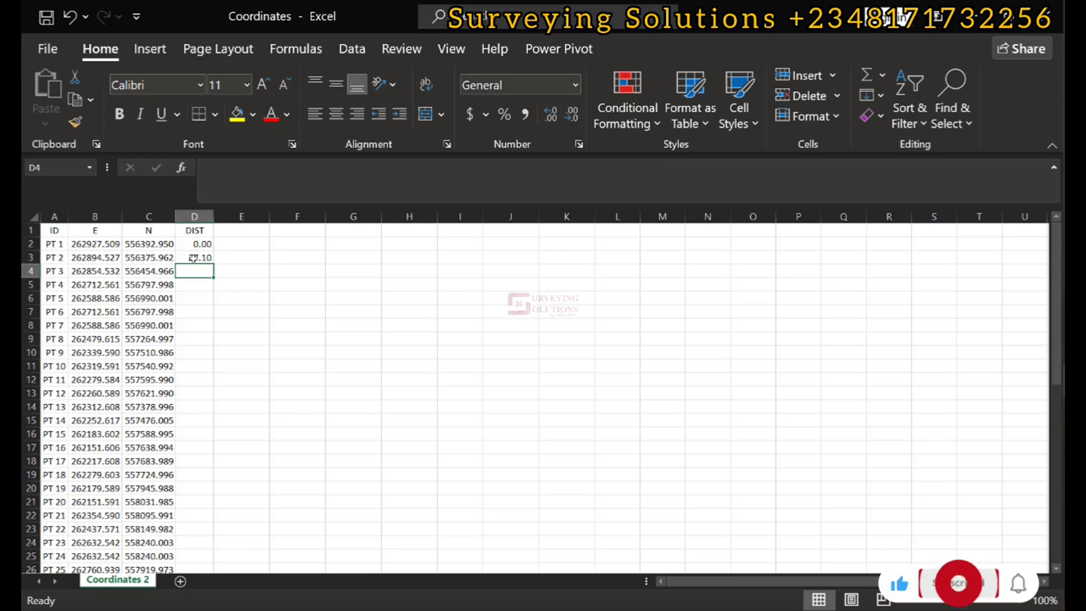
click(193, 258)
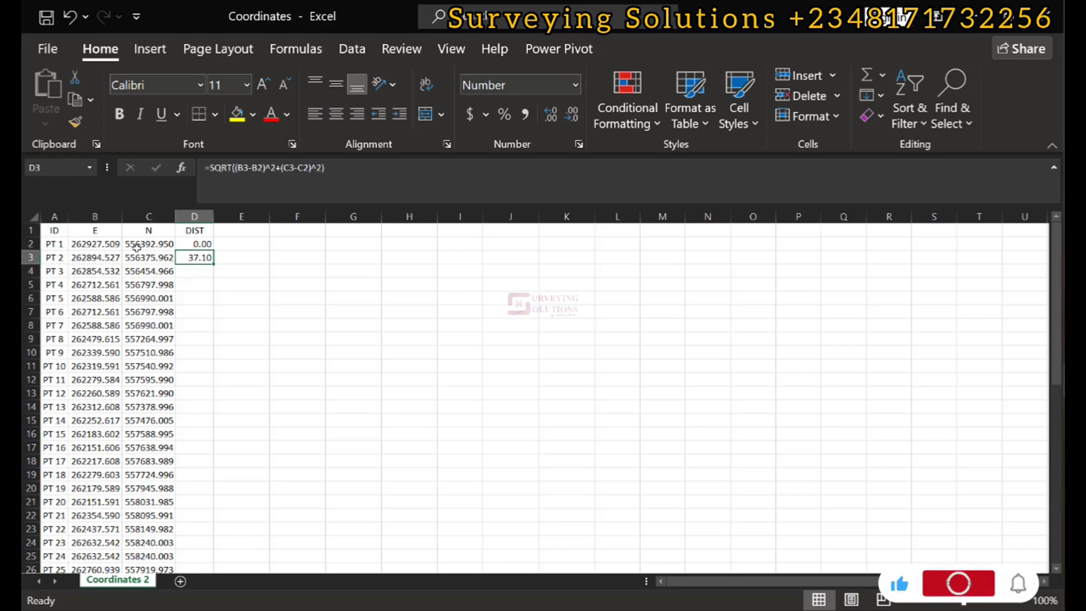
scroll(139, 287, down, 7)
scroll(141, 300, down, 5)
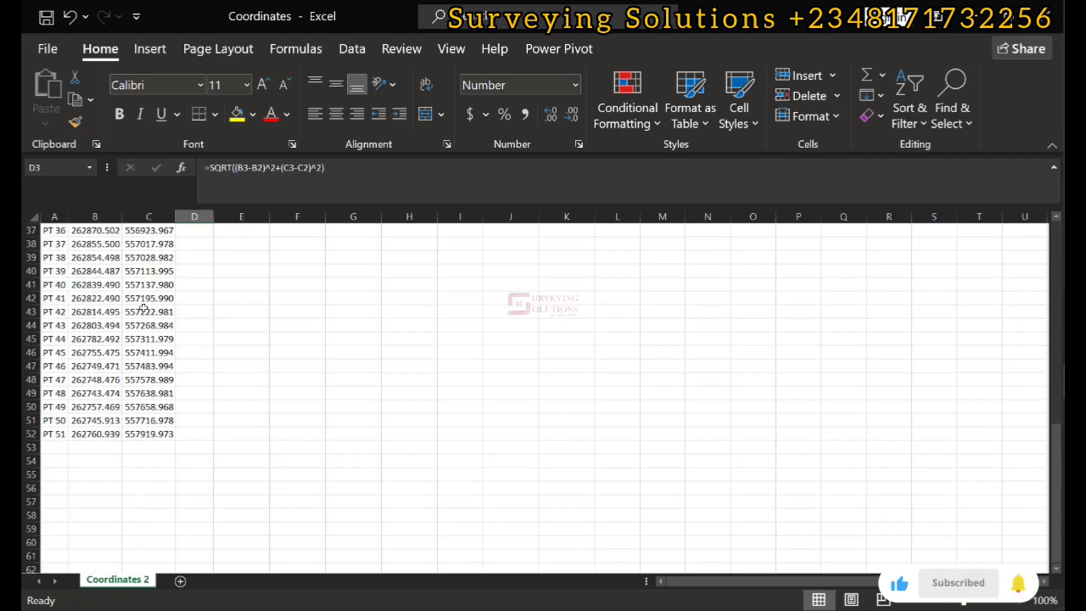
scroll(143, 308, up, 12)
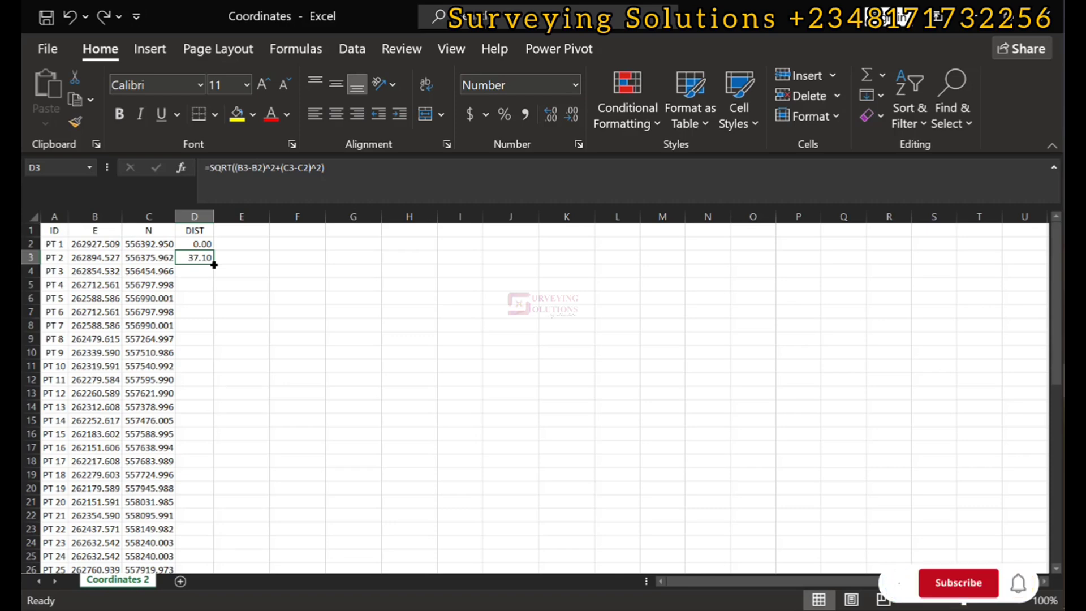
Fill D3's distance formula down to PT 51 in row 52, ending with 203.55.
double_click(214, 265)
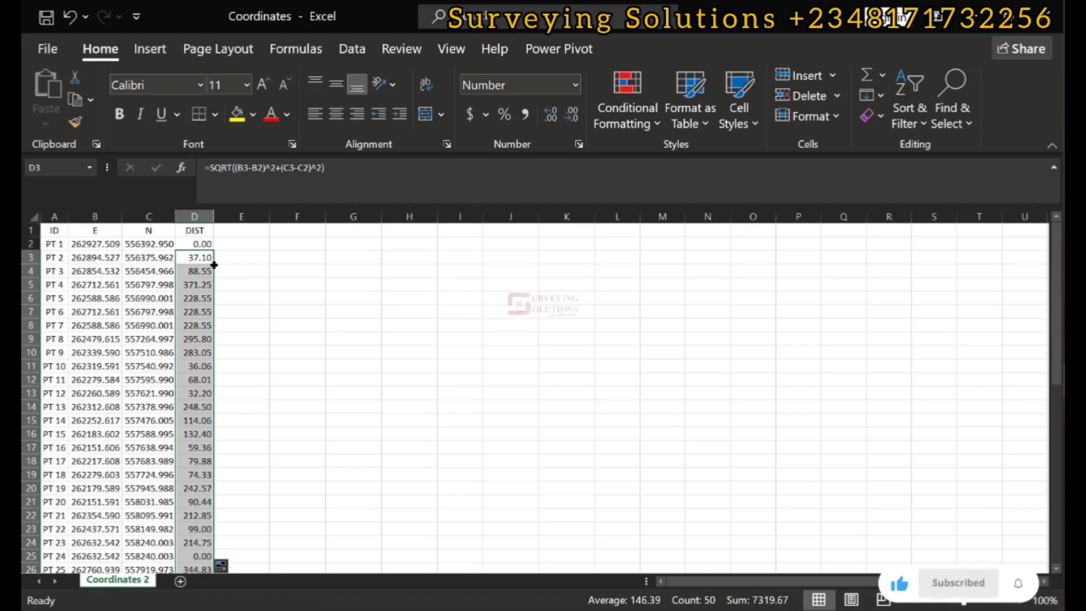
scroll(189, 395, down, 13)
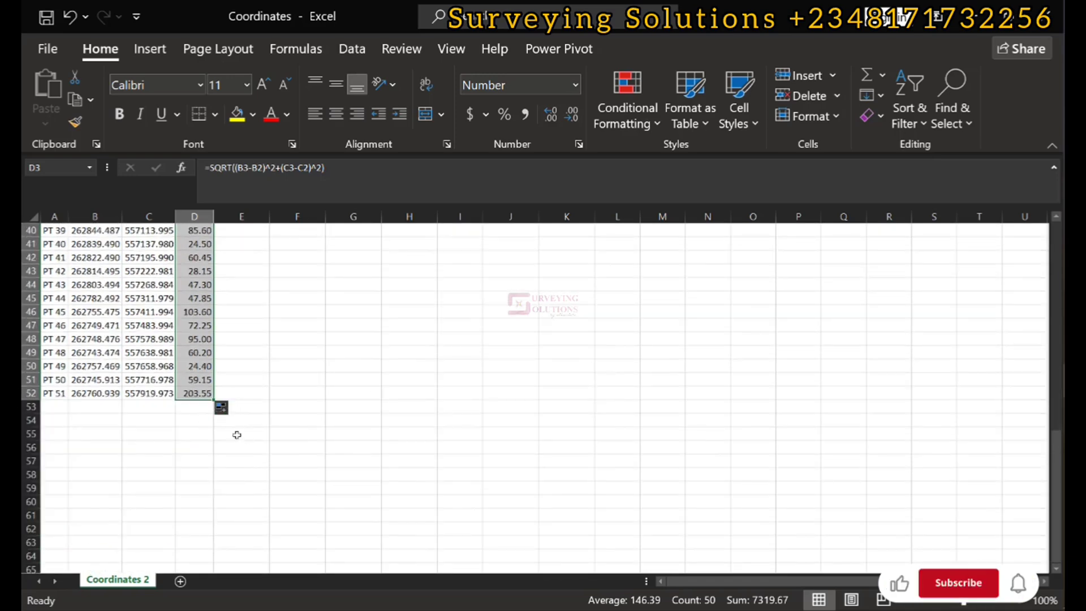
scroll(174, 378, up, 13)
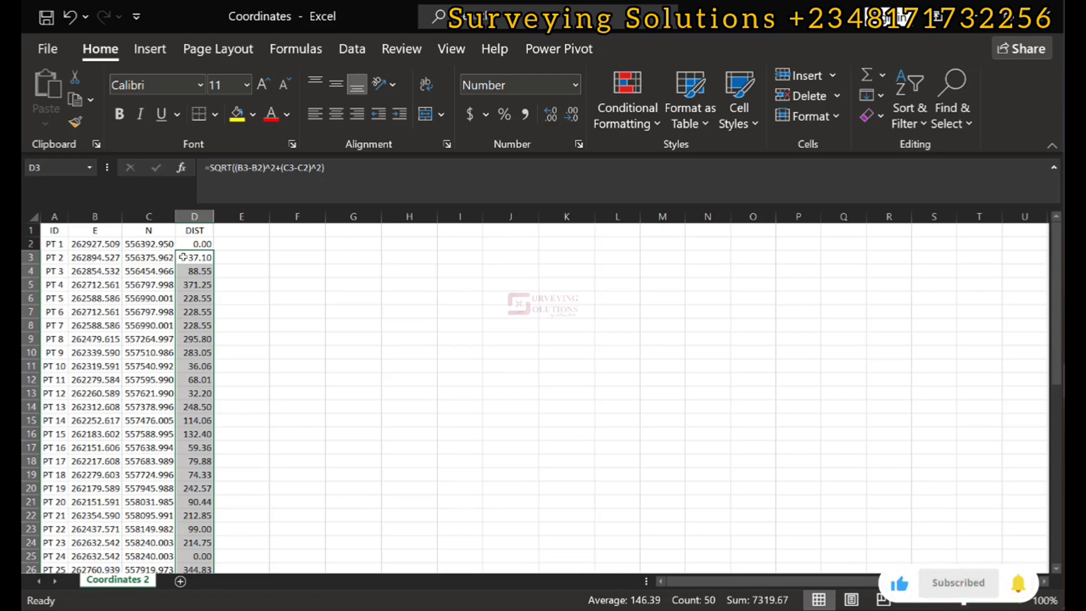
Open D12 to verify its formula reads =SQRT((B12-B11)^2+(C12-C11)^2).
double_click(196, 380)
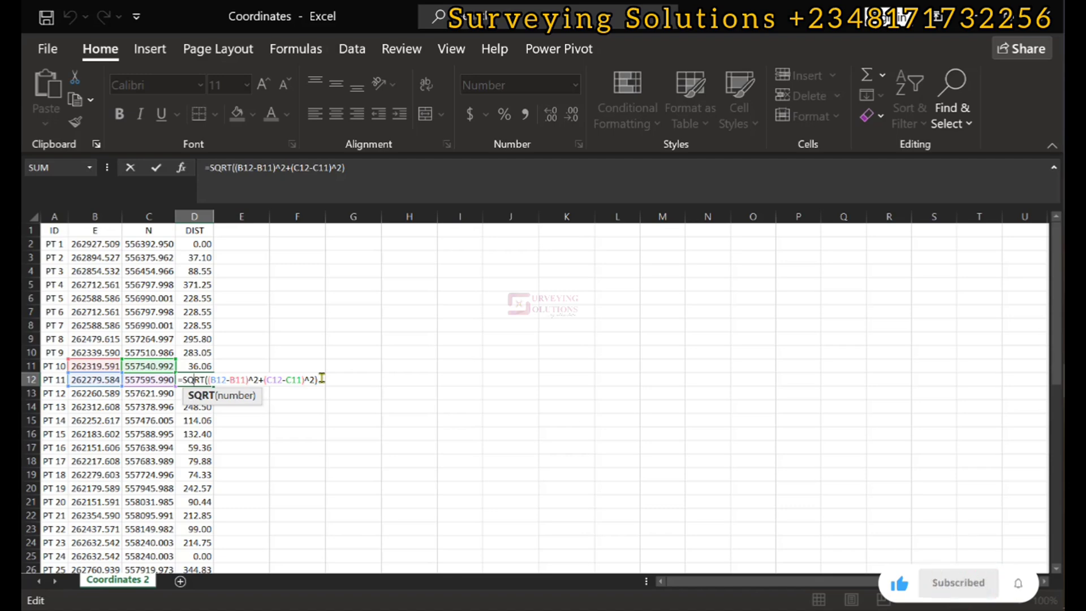
Leave D12 unchanged and review the DIST(m) distances, such as 1734.52 for PT 30.
key(Return)
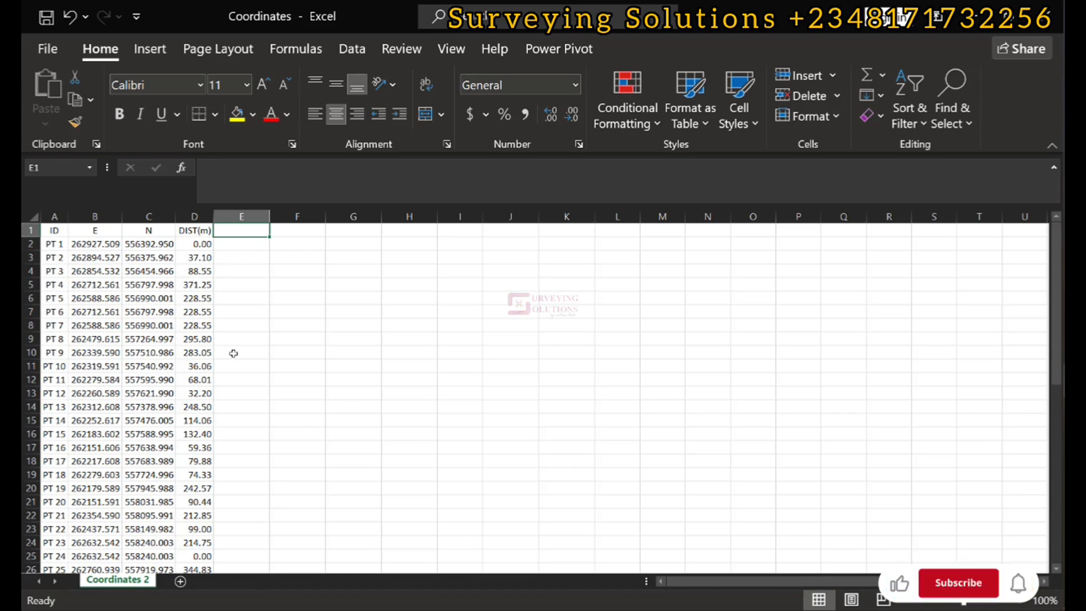
scroll(233, 356, down, 11)
scroll(233, 356, up, 4)
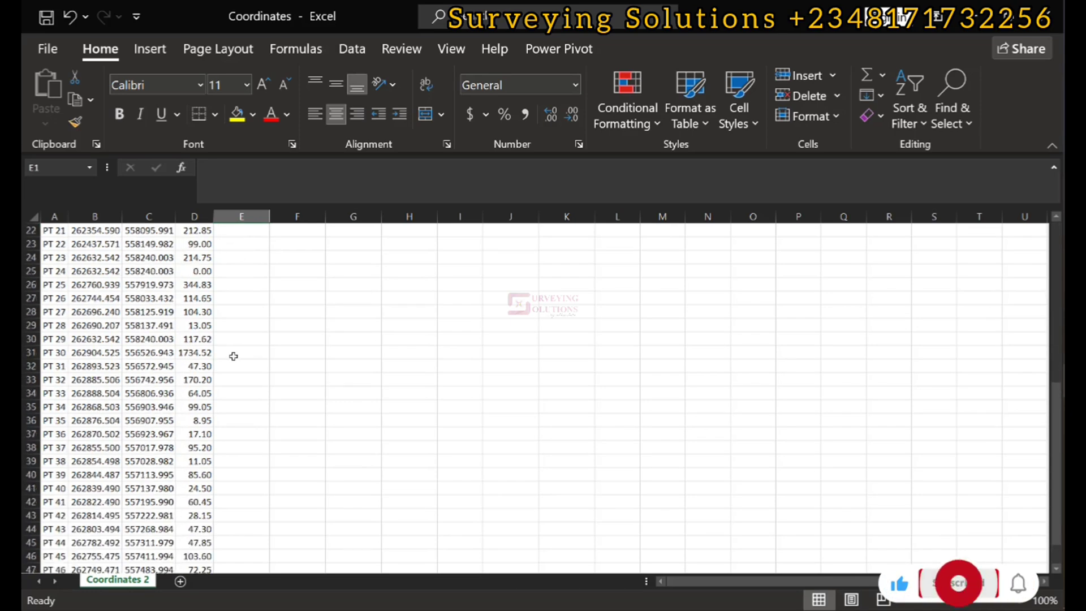